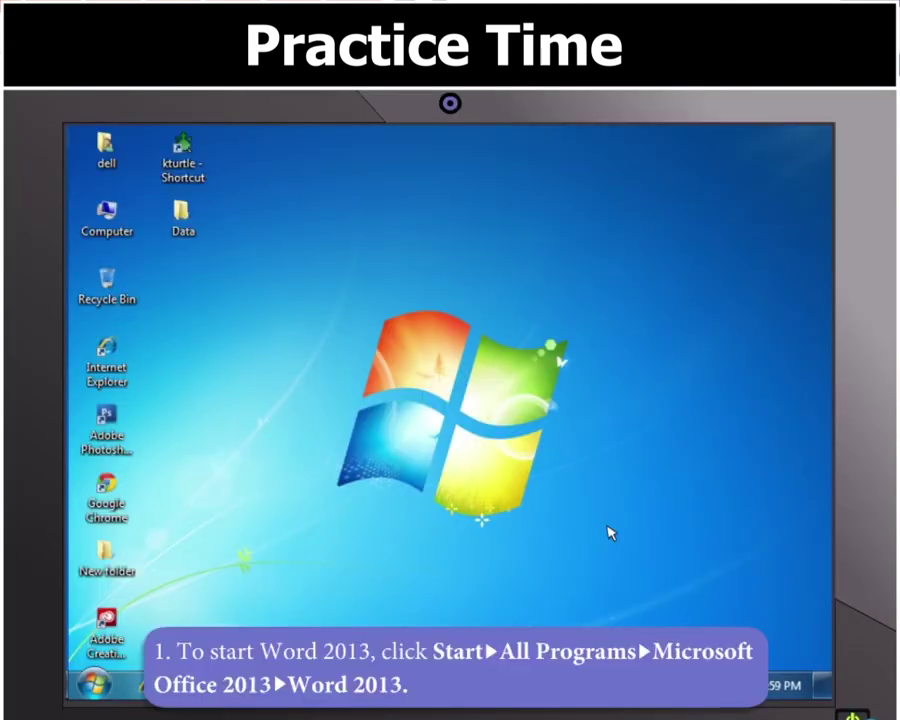
# - Launch Word 2013 via Start > All Programs > Microsoft Office 2013
pyautogui.click(93, 684)
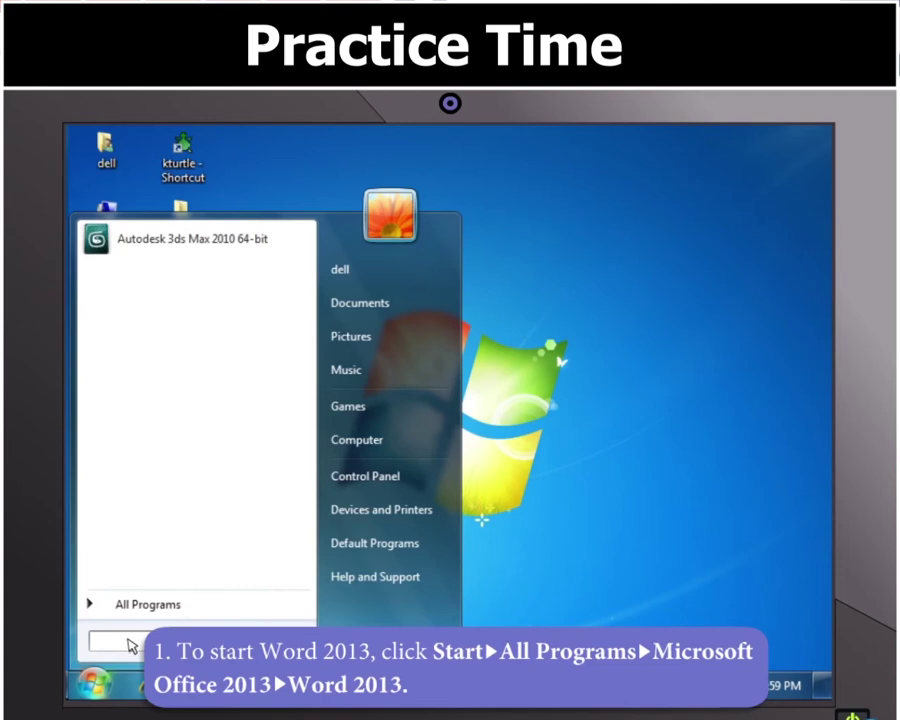
pyautogui.click(153, 606)
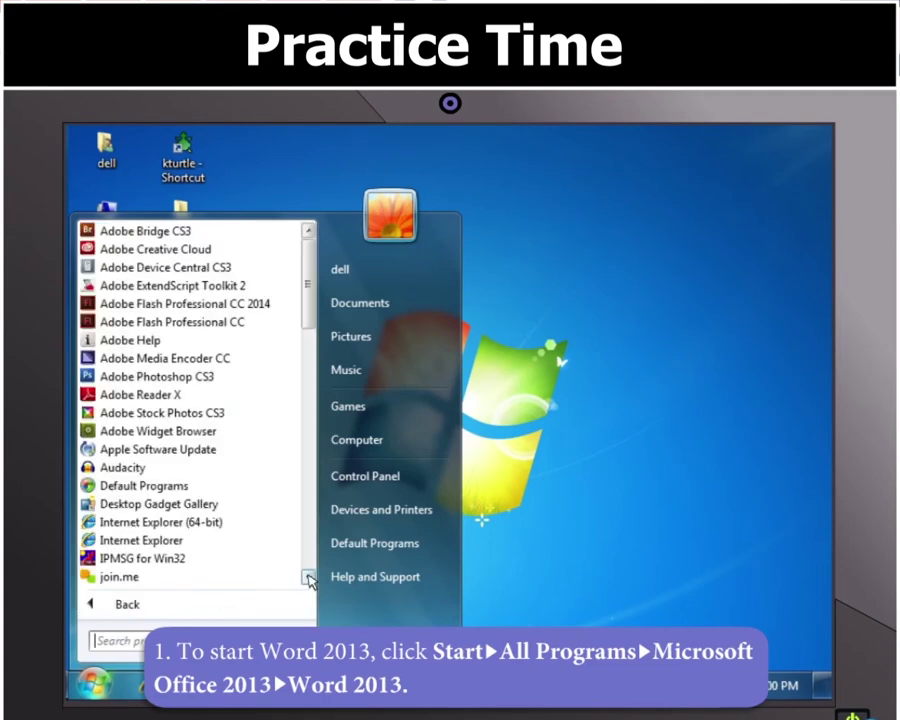
pyautogui.scroll(-6, 300, 560)
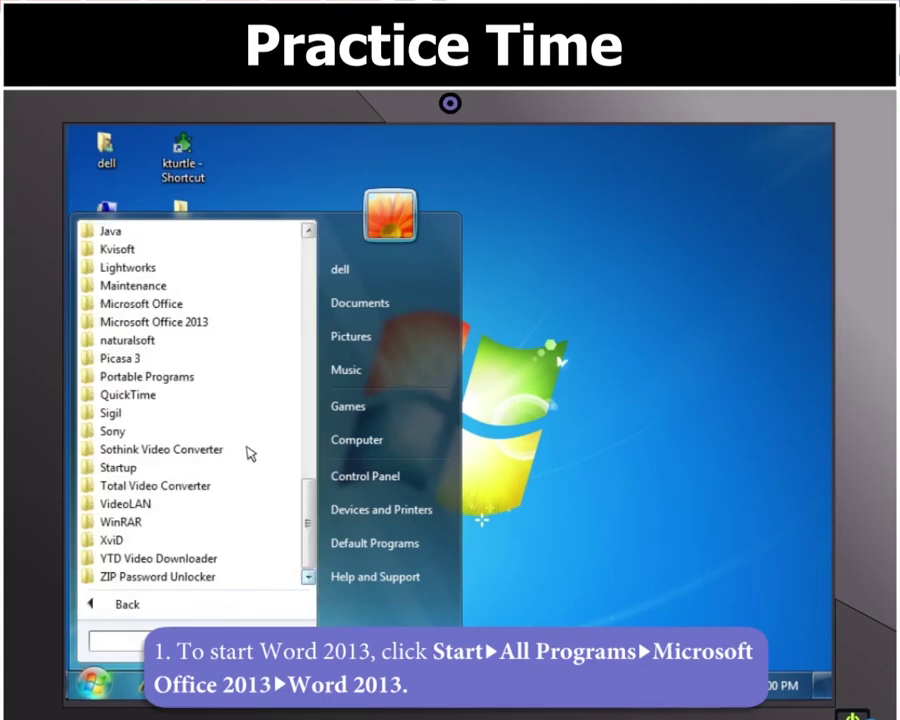
pyautogui.click(189, 322)
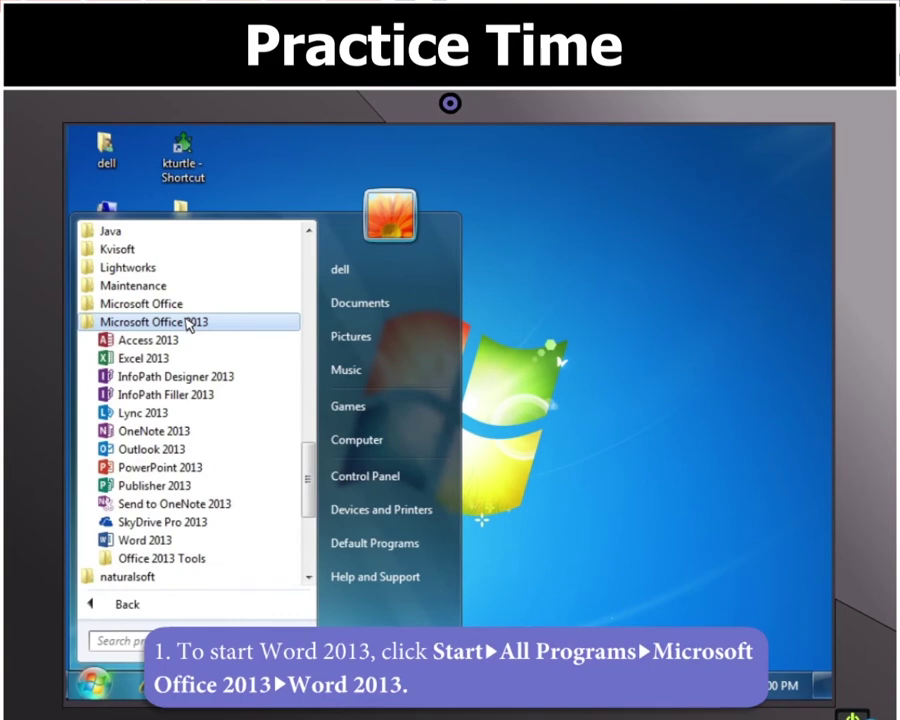
pyautogui.click(145, 540)
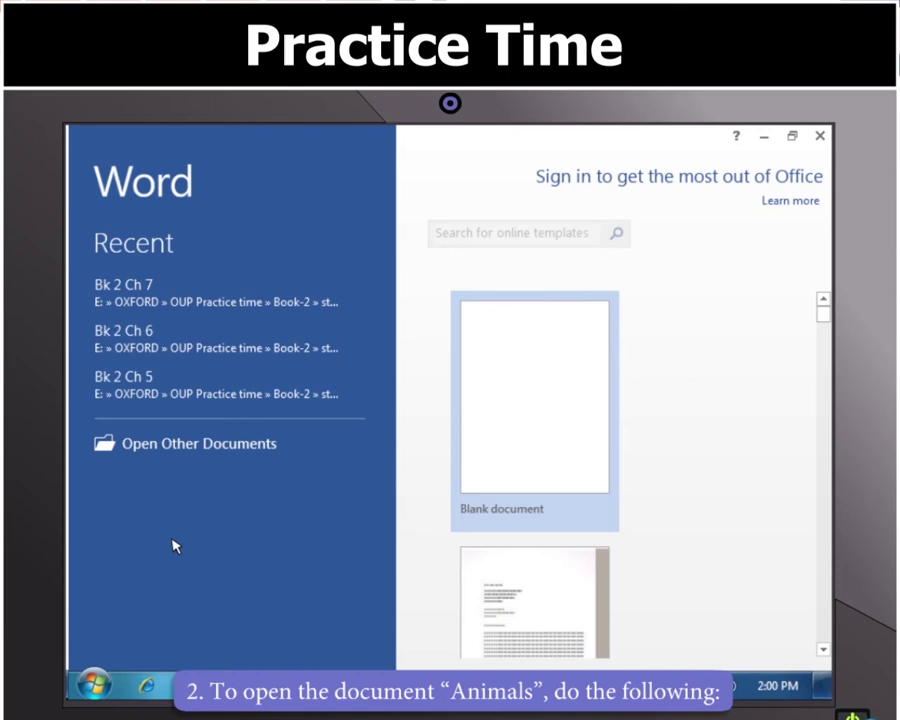
# - Open the Open dialog through Open Other Documents > Computer > Browse
pyautogui.click(195, 452)
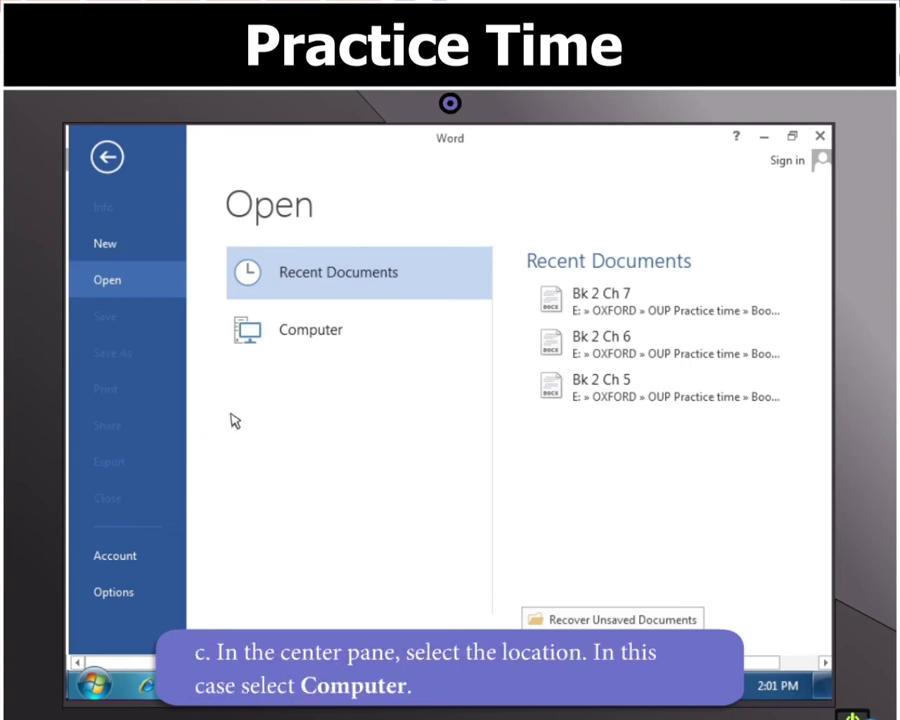
pyautogui.click(335, 338)
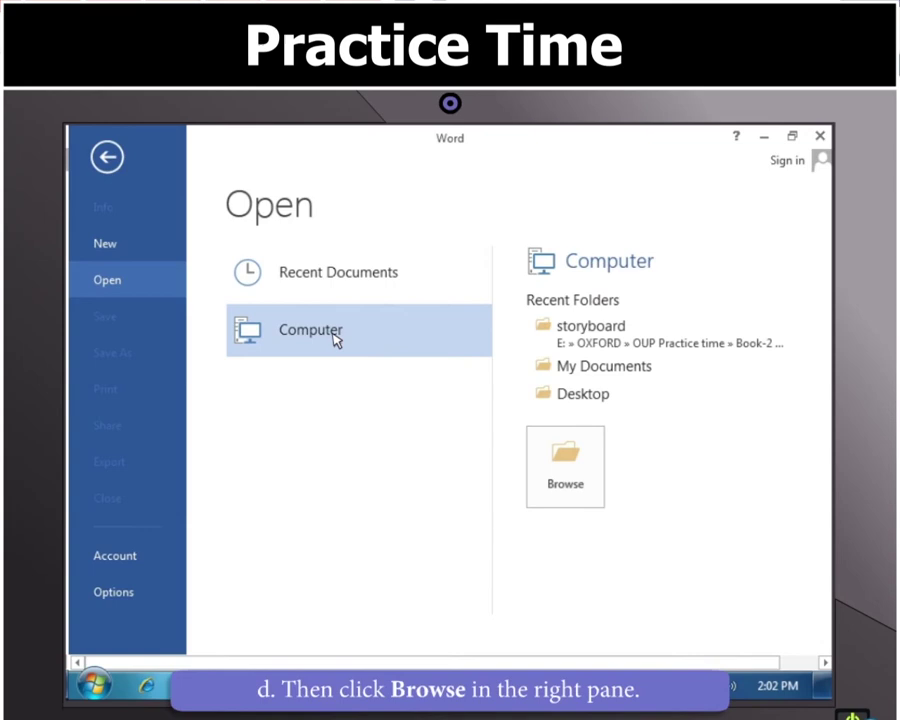
pyautogui.click(566, 475)
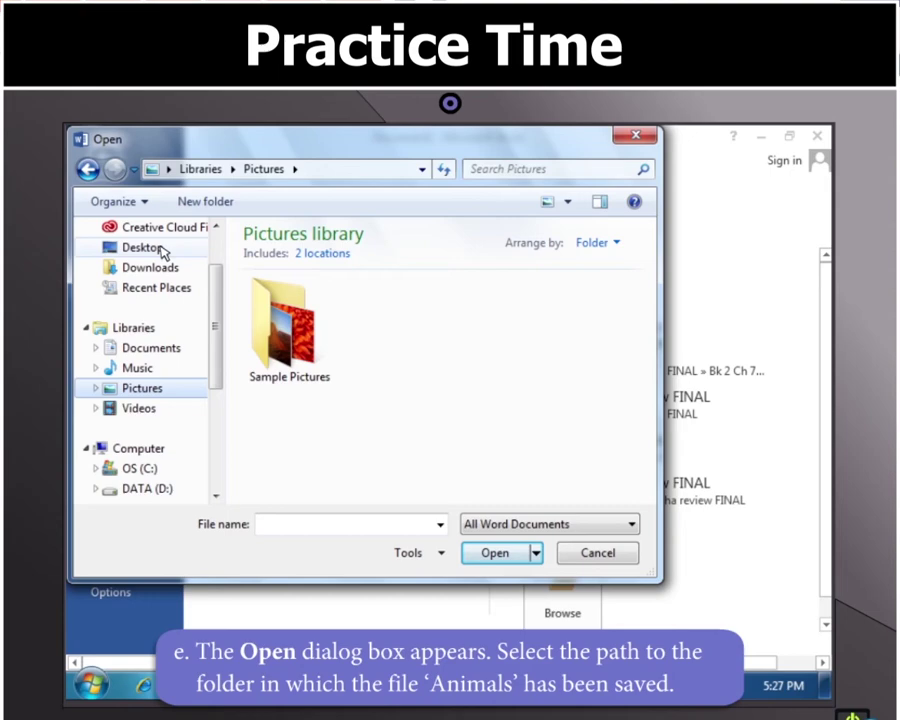
# - Open Animals.docx from the Desktop folder
pyautogui.click(163, 252)
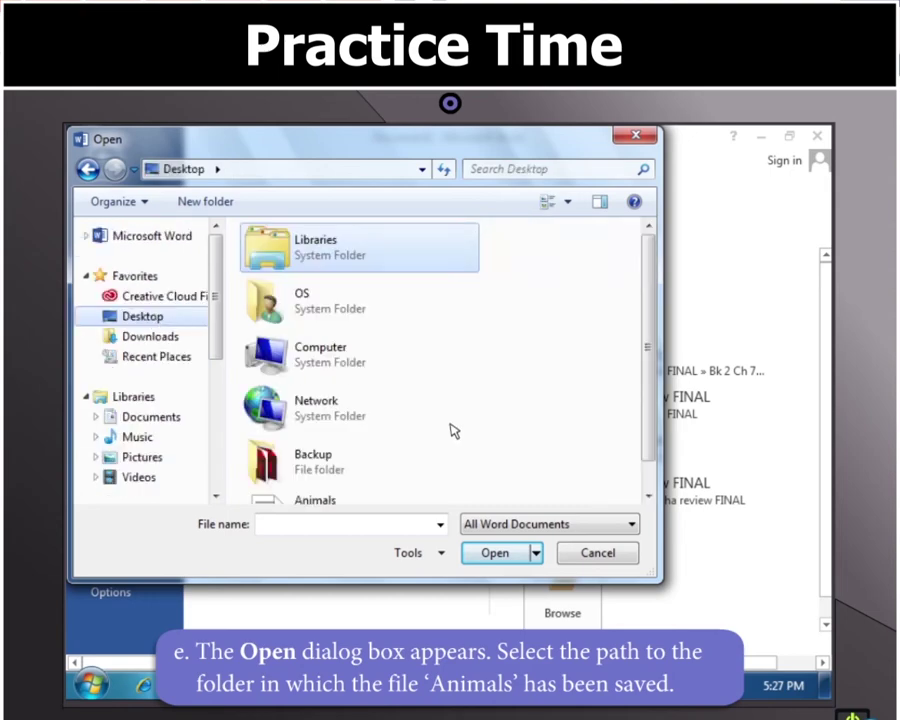
pyautogui.click(646, 494)
pyautogui.click(278, 484)
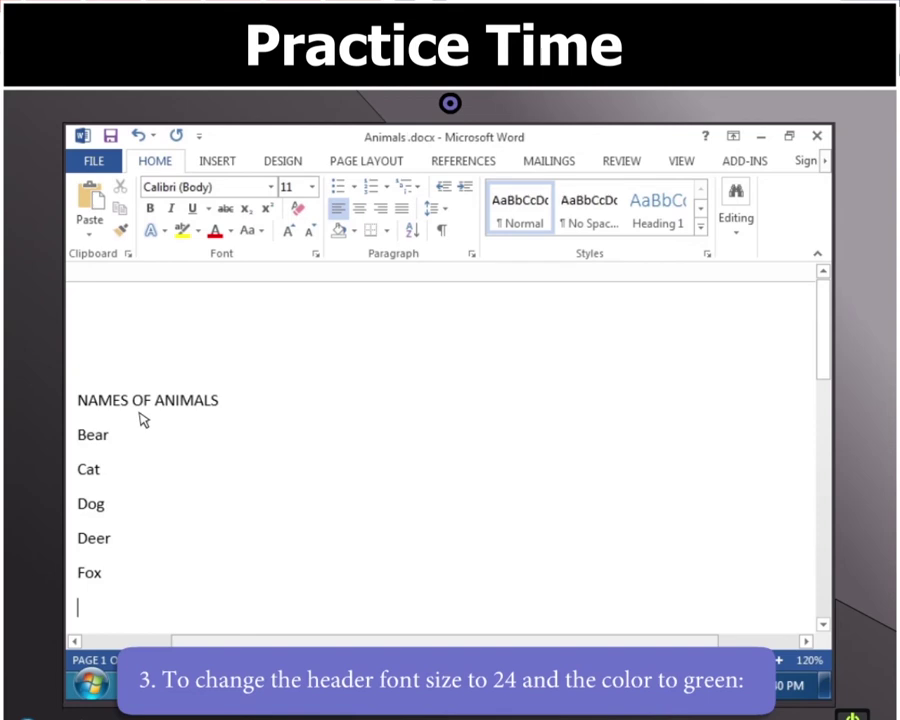
# - Format the NAMES OF ANIMALS heading as 24 pt green text
pyautogui.moveTo(120, 402); pyautogui.dragTo(224, 407)
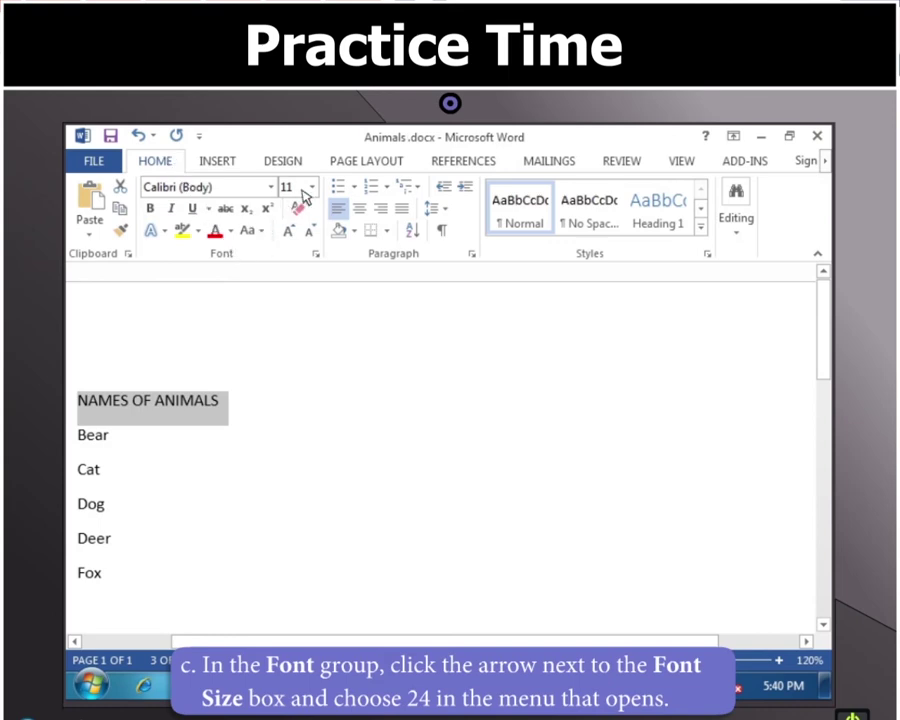
pyautogui.click(311, 188)
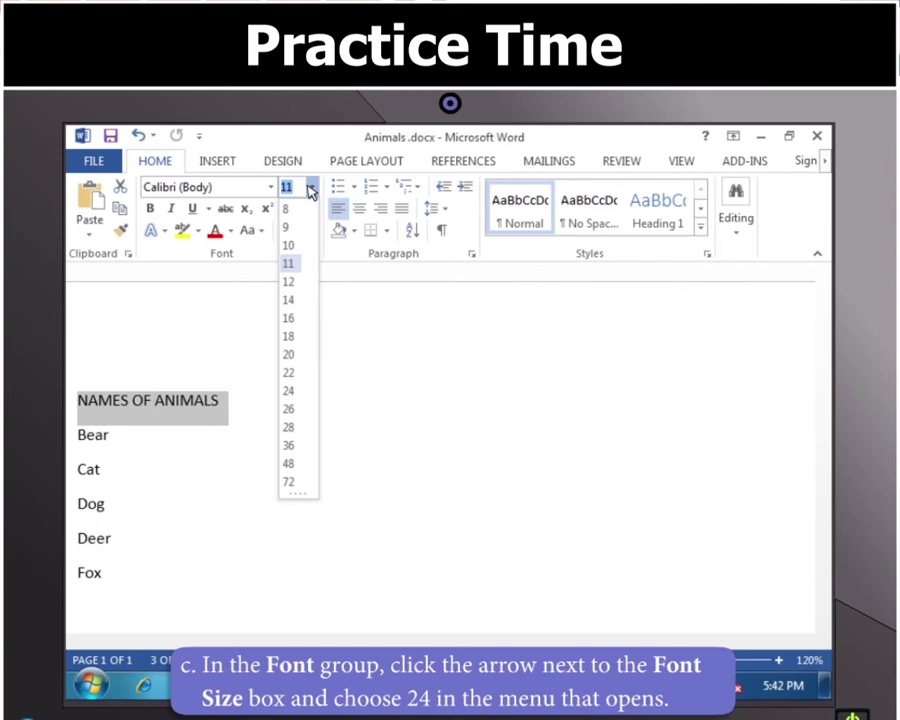
pyautogui.click(305, 391)
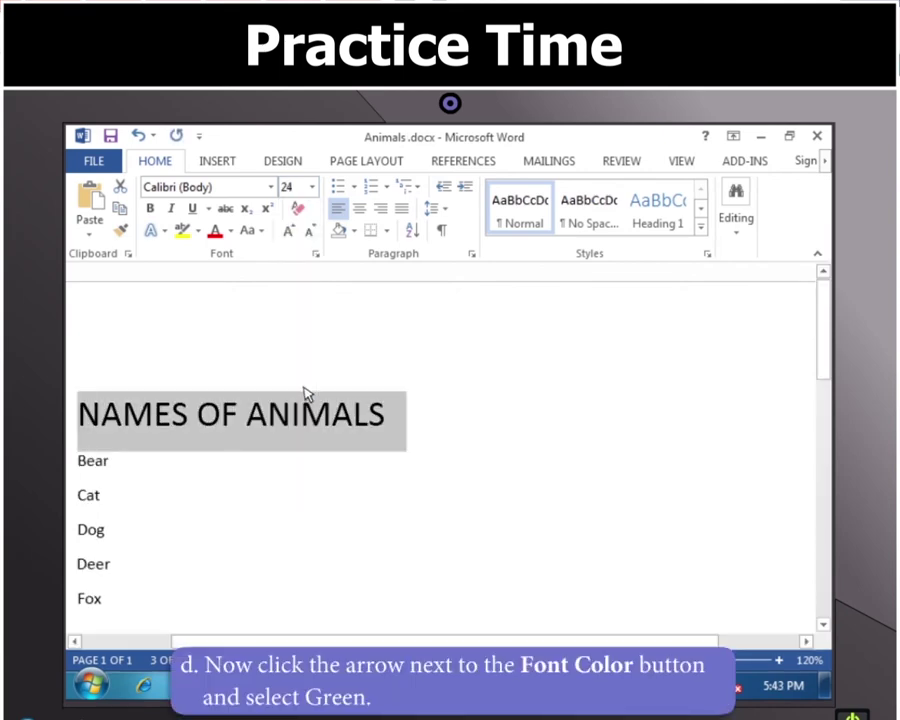
pyautogui.click(232, 231)
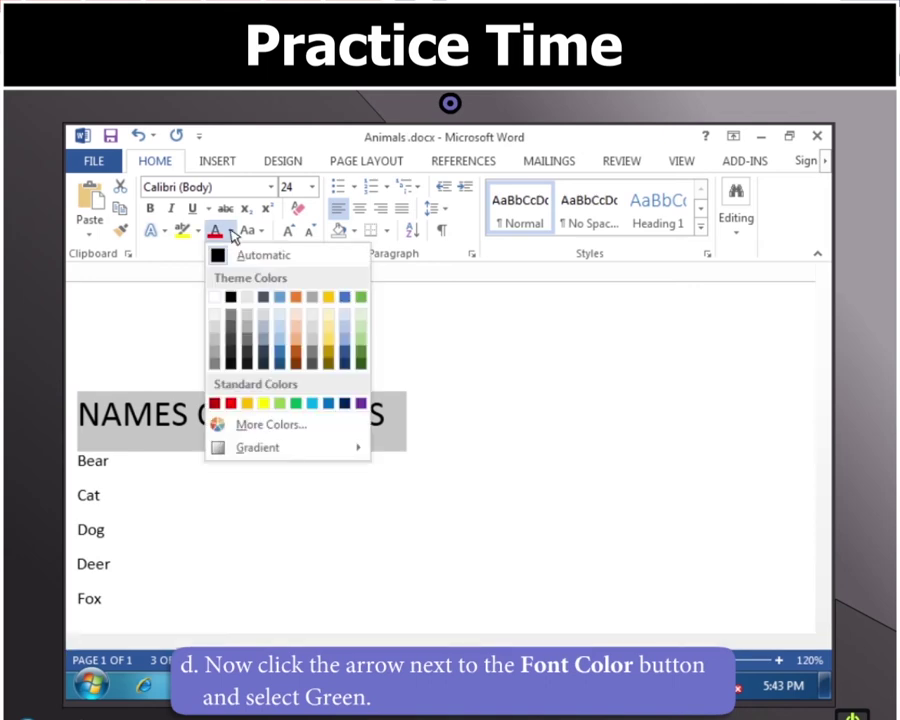
pyautogui.click(361, 299)
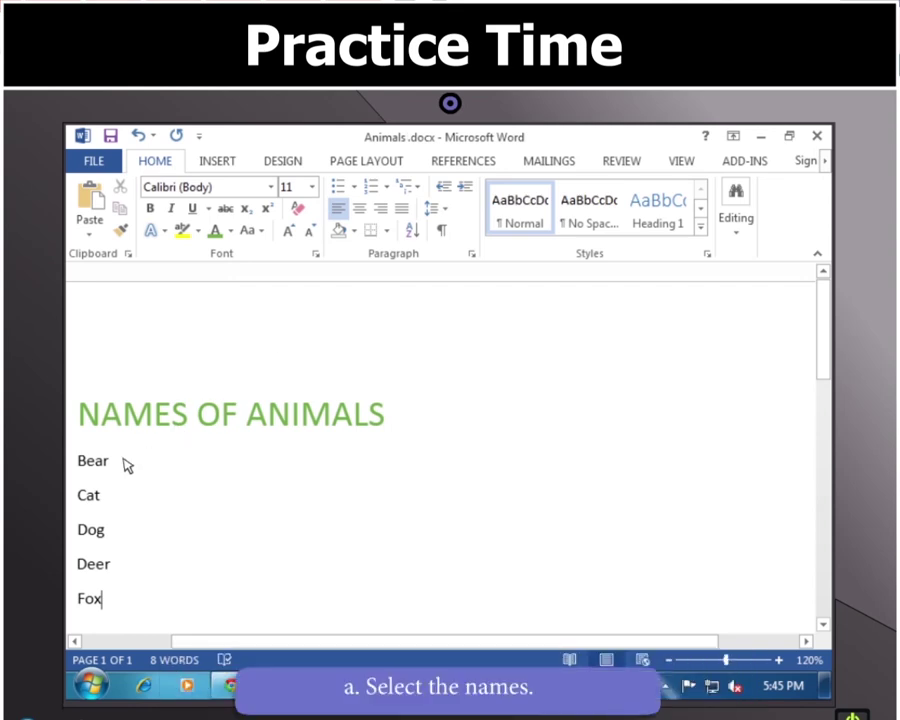
# - Format the names Bear through Fox as Times New Roman, 16 pt, Dark Red
pyautogui.hotkey('shift', 'Up')
pyautogui.hotkey('shift', 'Up')
pyautogui.hotkey('shift', 'Up')
pyautogui.hotkey('shift', 'Up')
pyautogui.hotkey('shift', 'Home')
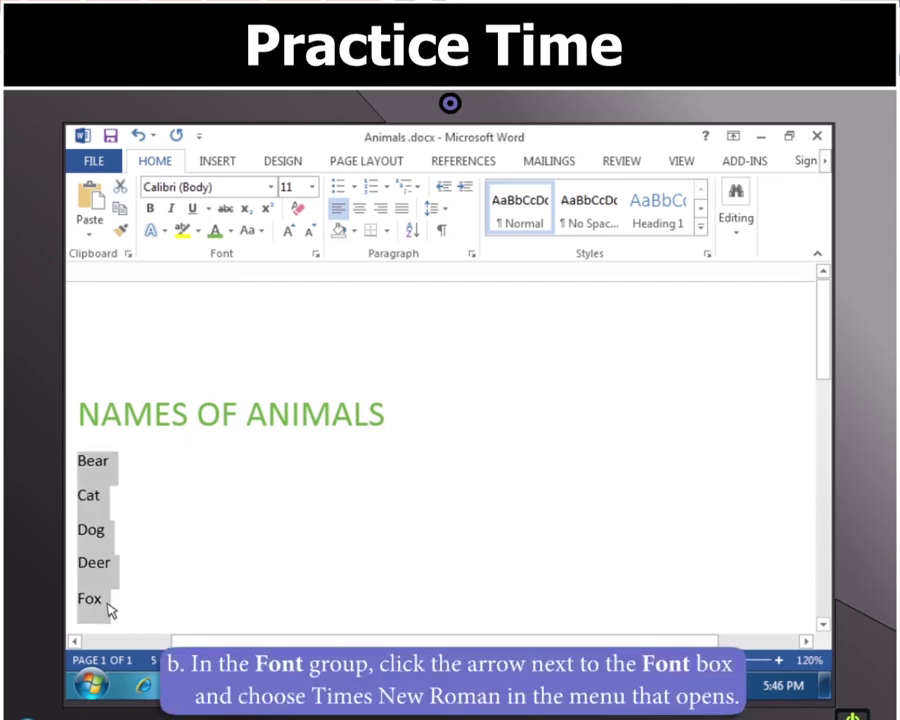
pyautogui.click(270, 187)
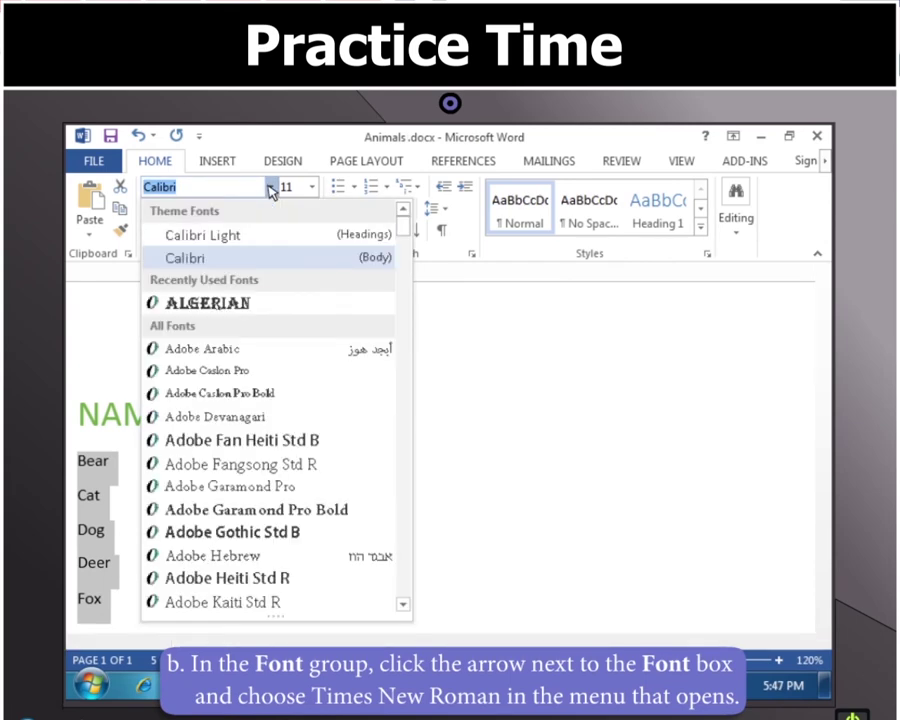
pyautogui.write('Times New Roman')
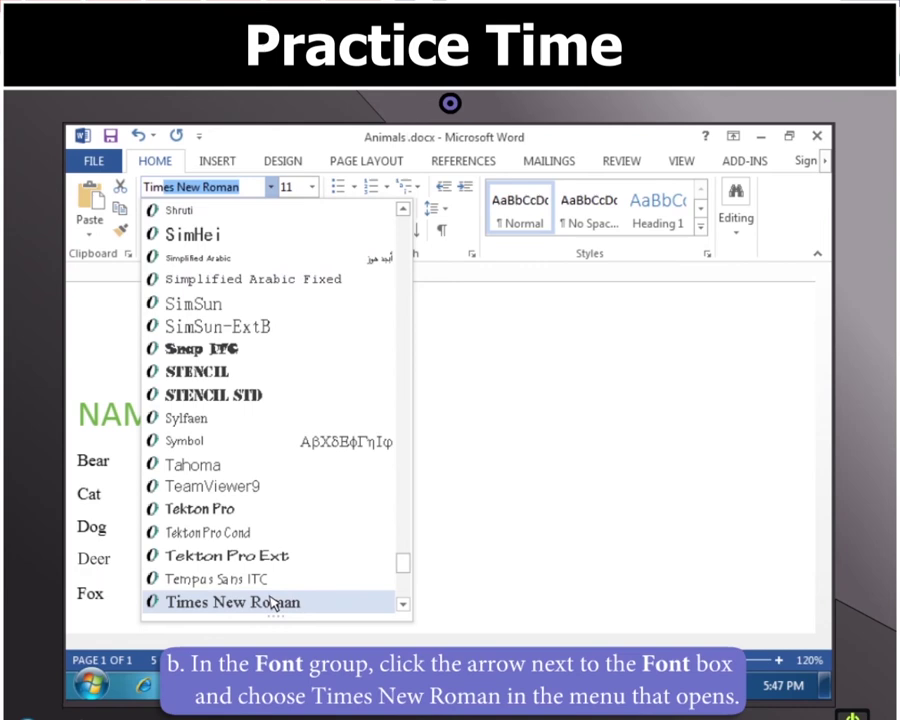
pyautogui.click(272, 603)
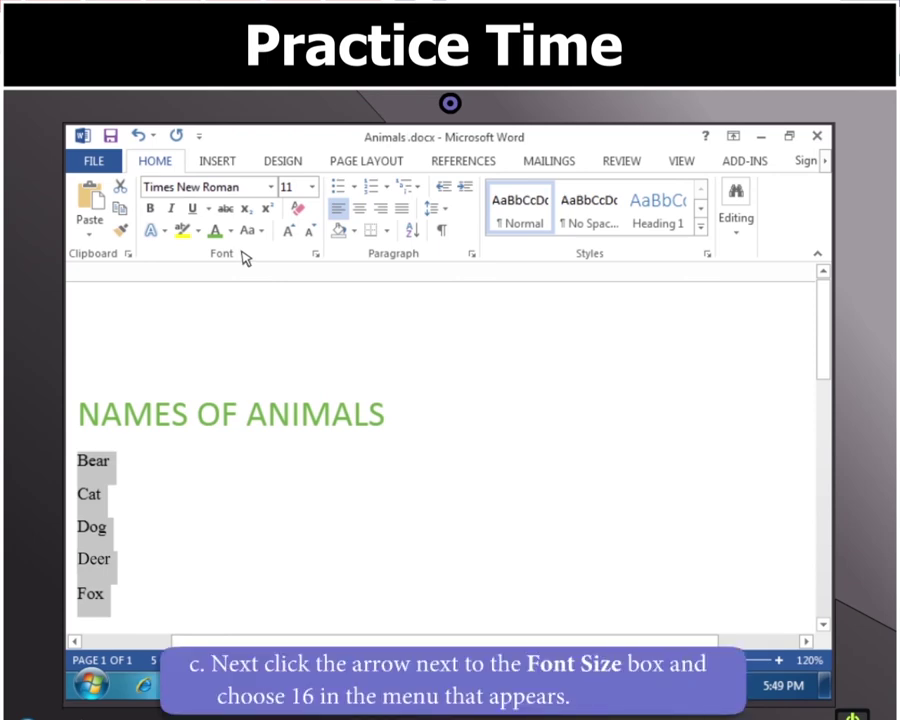
pyautogui.click(312, 187)
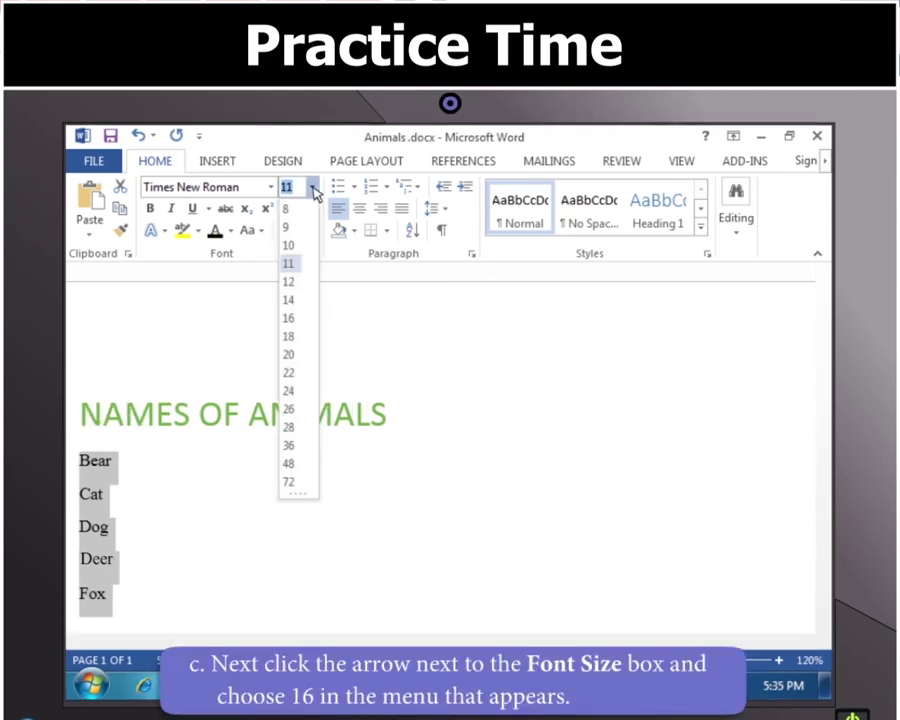
pyautogui.click(296, 319)
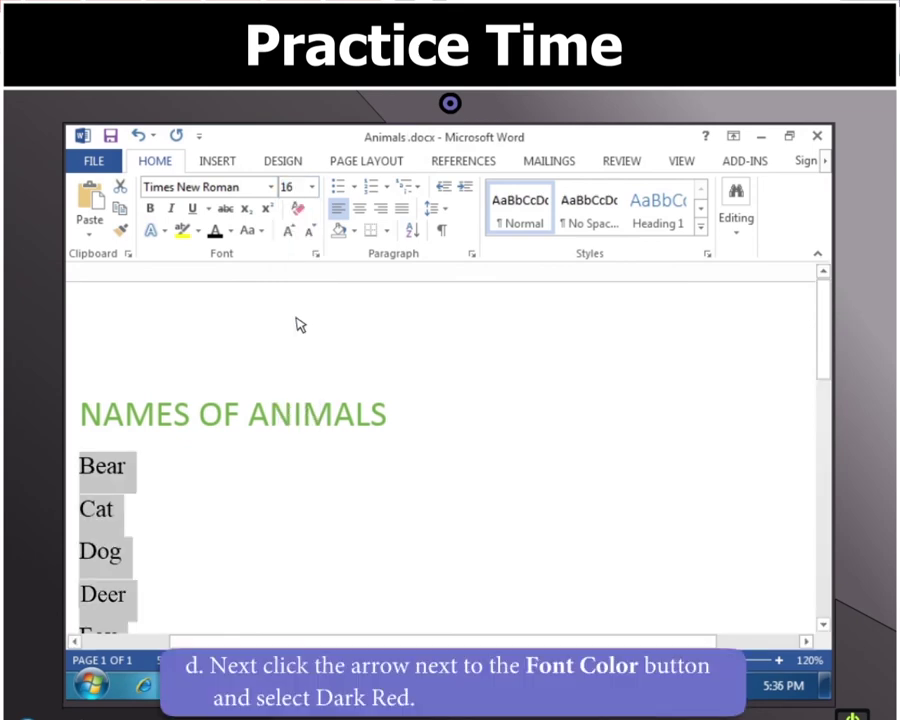
pyautogui.click(229, 231)
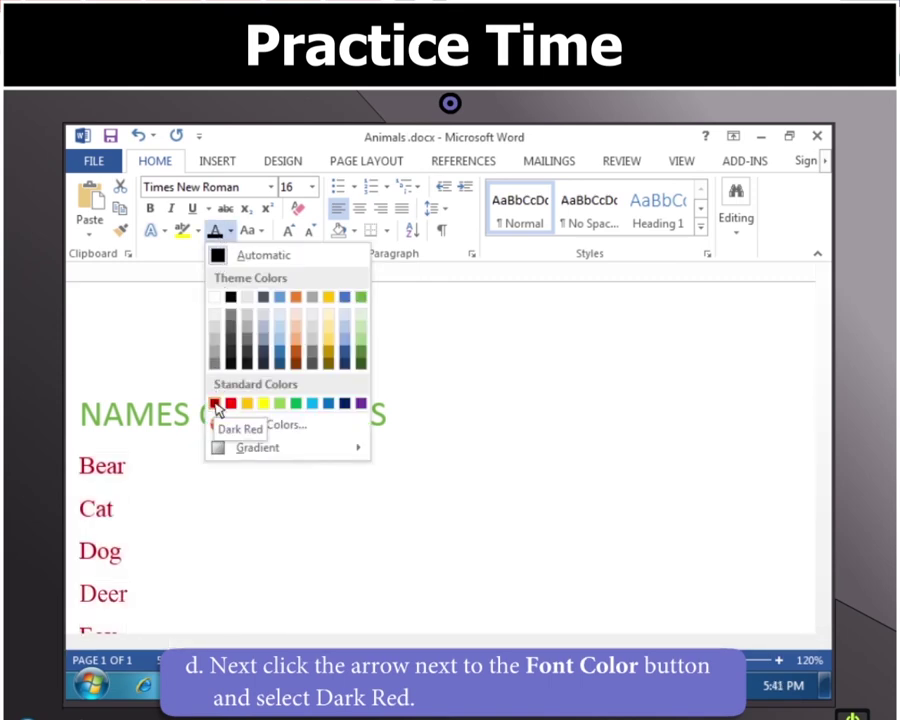
pyautogui.click(217, 404)
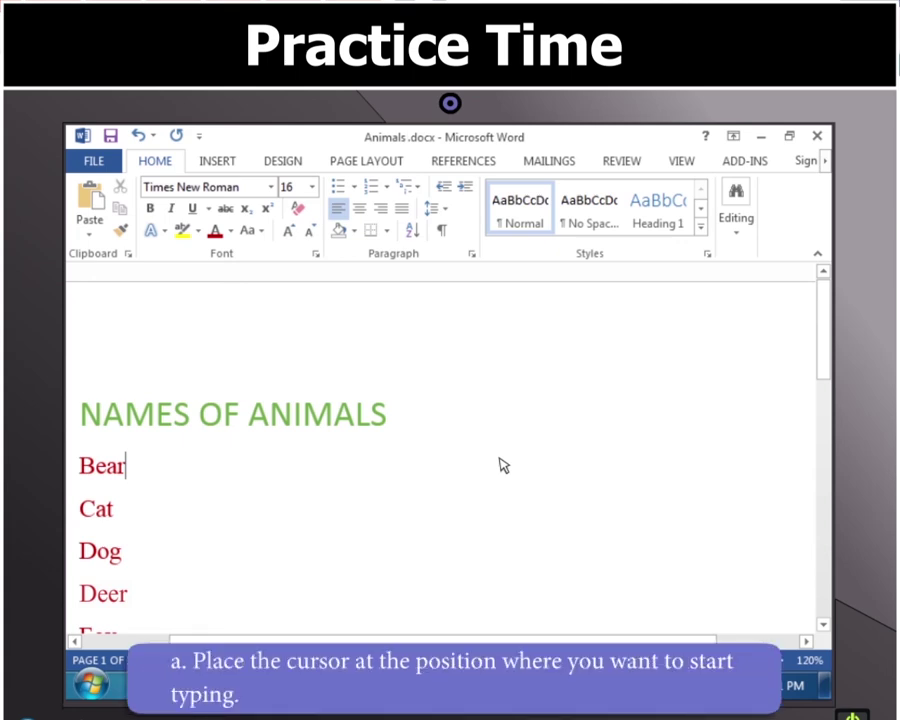
# - Add Goat, Horse, Lion, Rat and Rabbit on separate lines after Fox
pyautogui.scroll(-1, 88, 592)
pyautogui.click(88, 598)
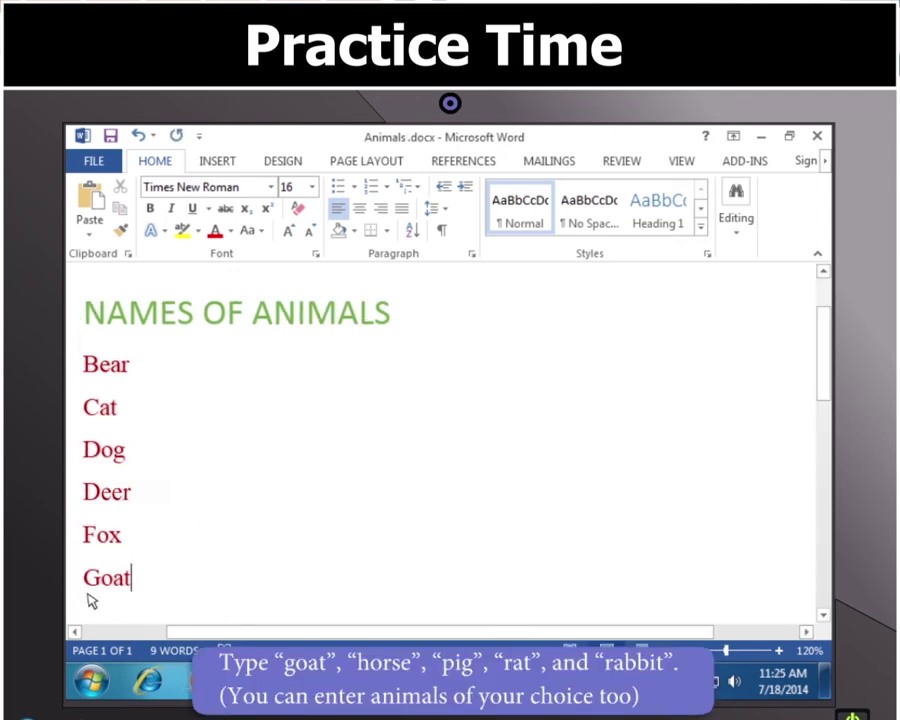
pyautogui.press('Return')
pyautogui.write('Horse')
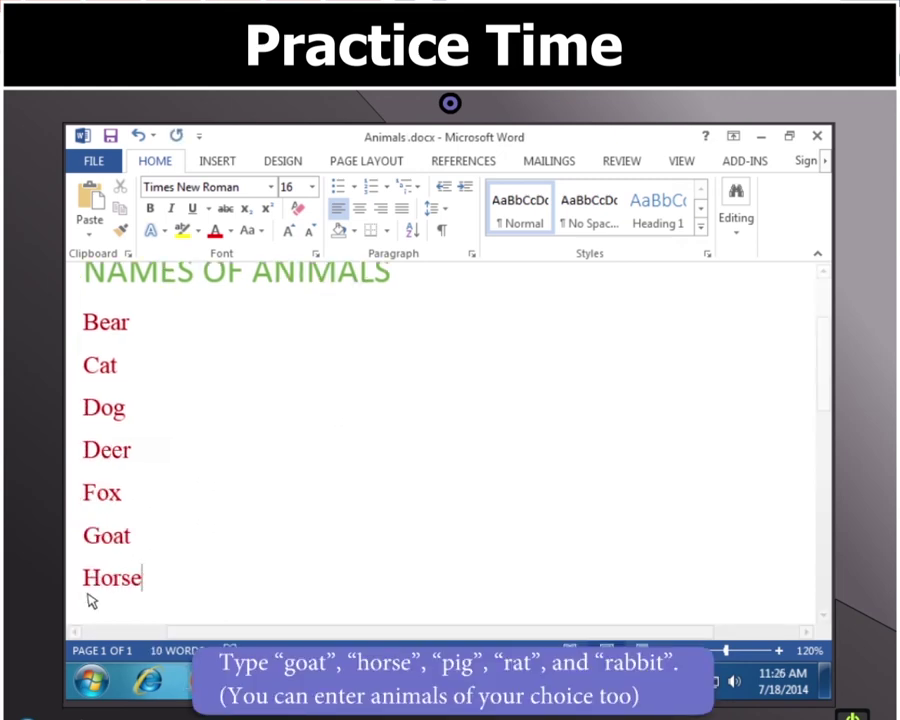
pyautogui.press('Return')
pyautogui.write('Lion')
pyautogui.press('Return')
pyautogui.write('Rat')
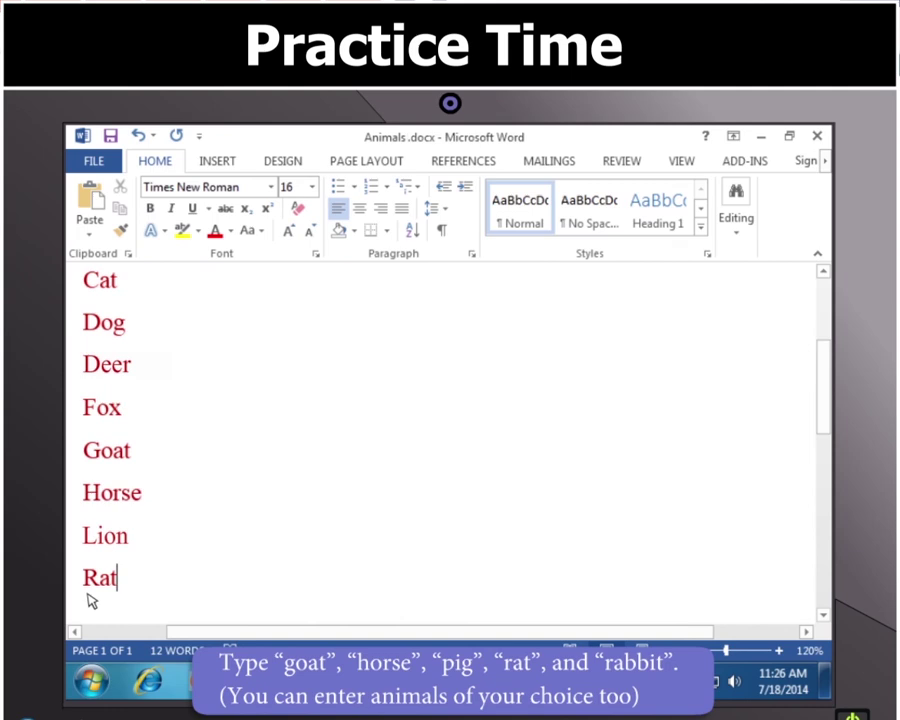
pyautogui.press('Return')
pyautogui.write('Rabbit')
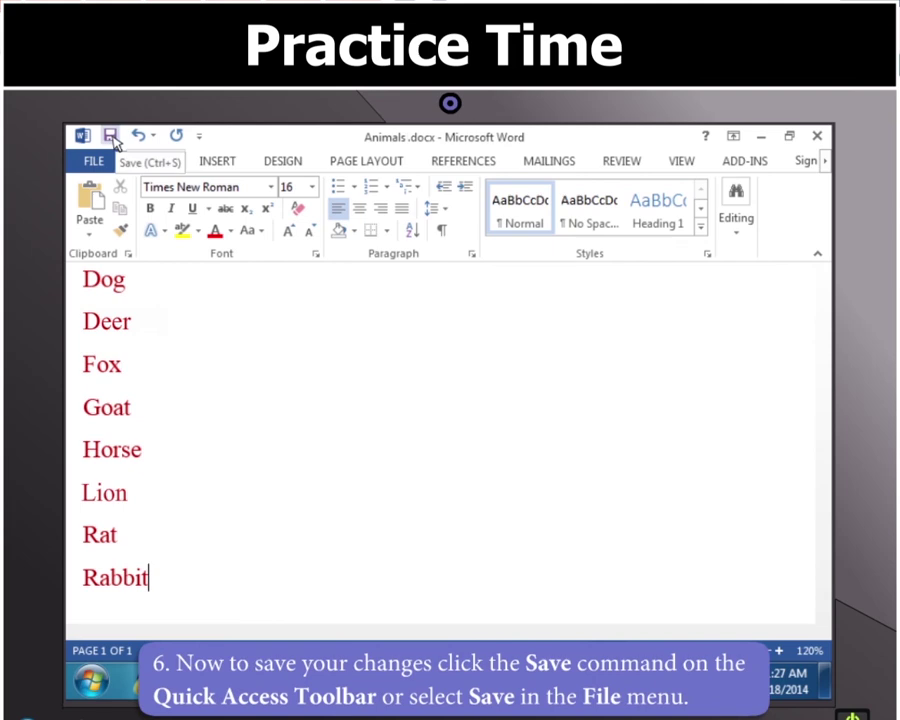
# - Save the Animals document from the File menu
pyautogui.click(93, 161)
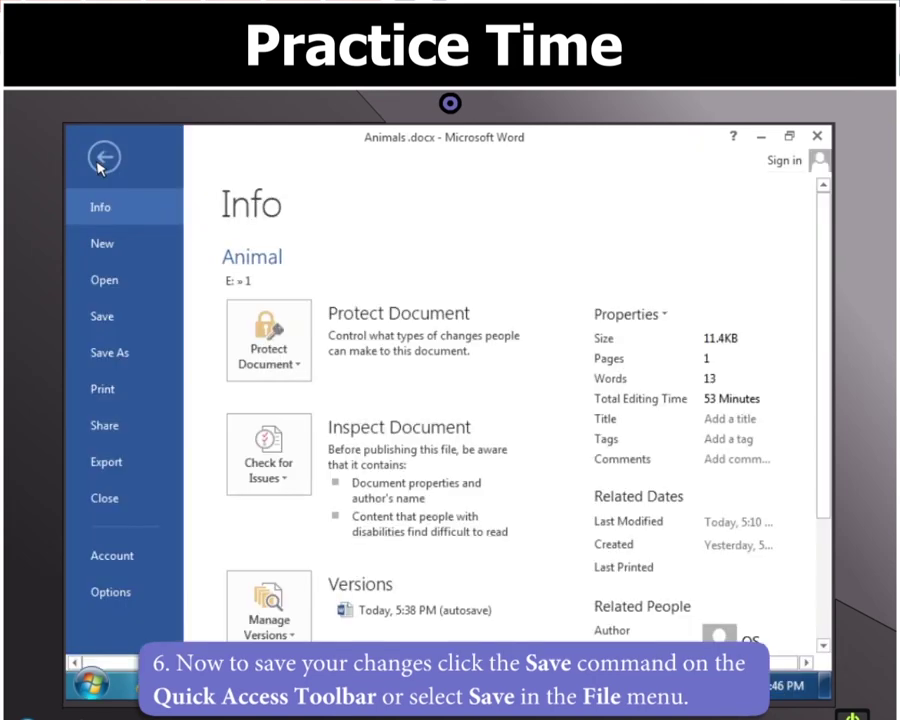
pyautogui.click(103, 317)
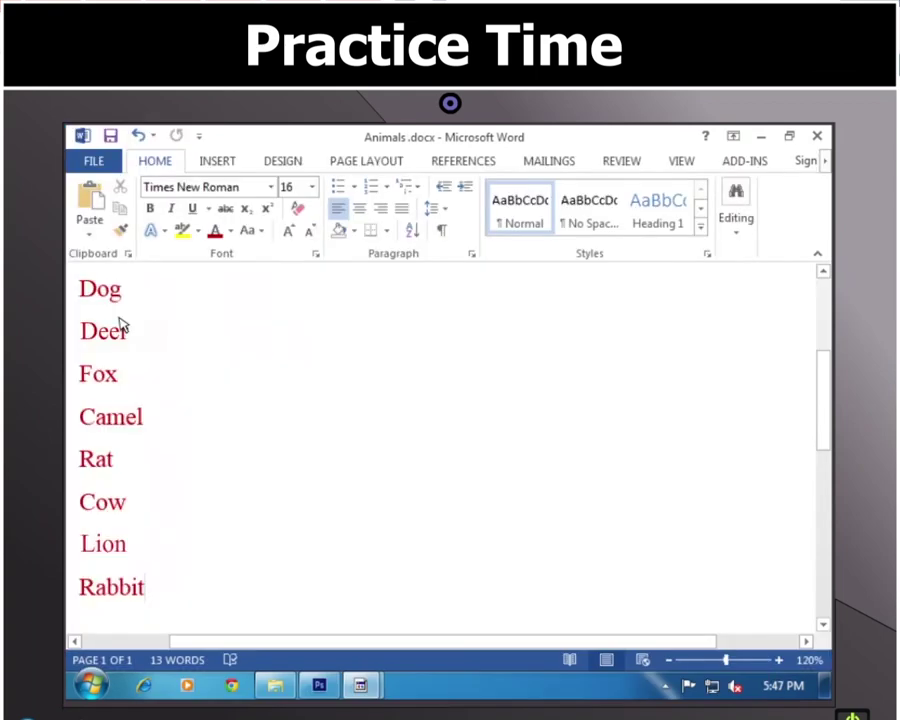